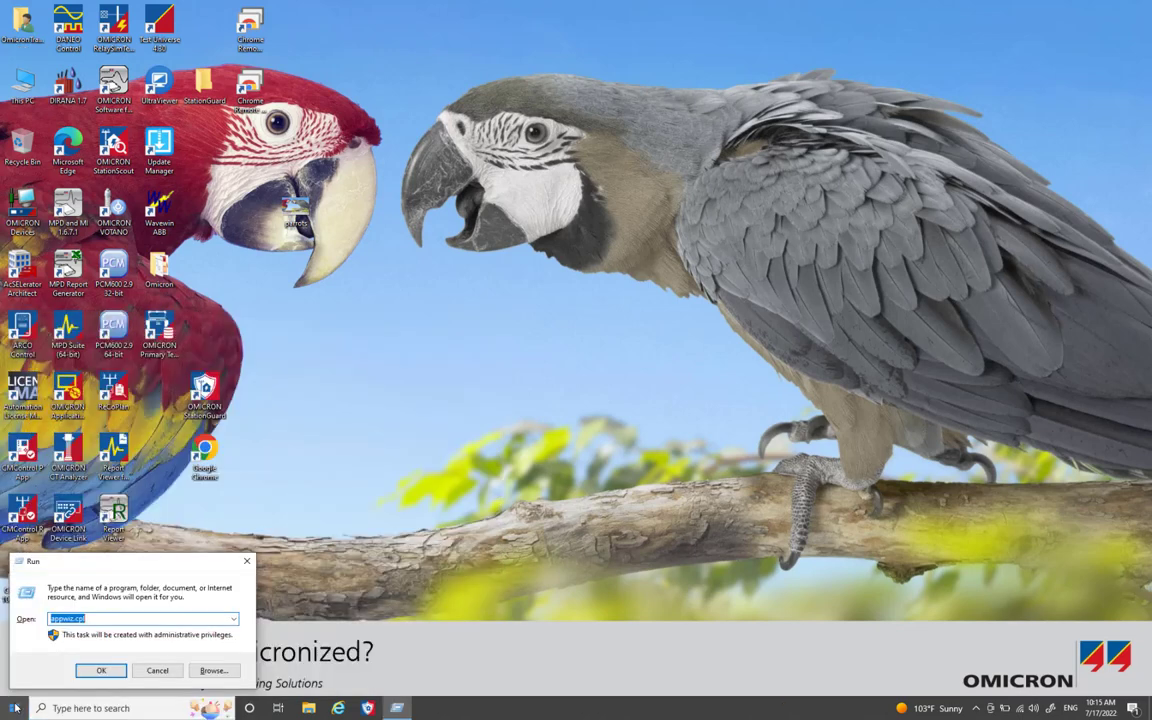
Launch appwiz.cpl from the Run dialog to open Programs and Features.
key(End)
click(103, 670)
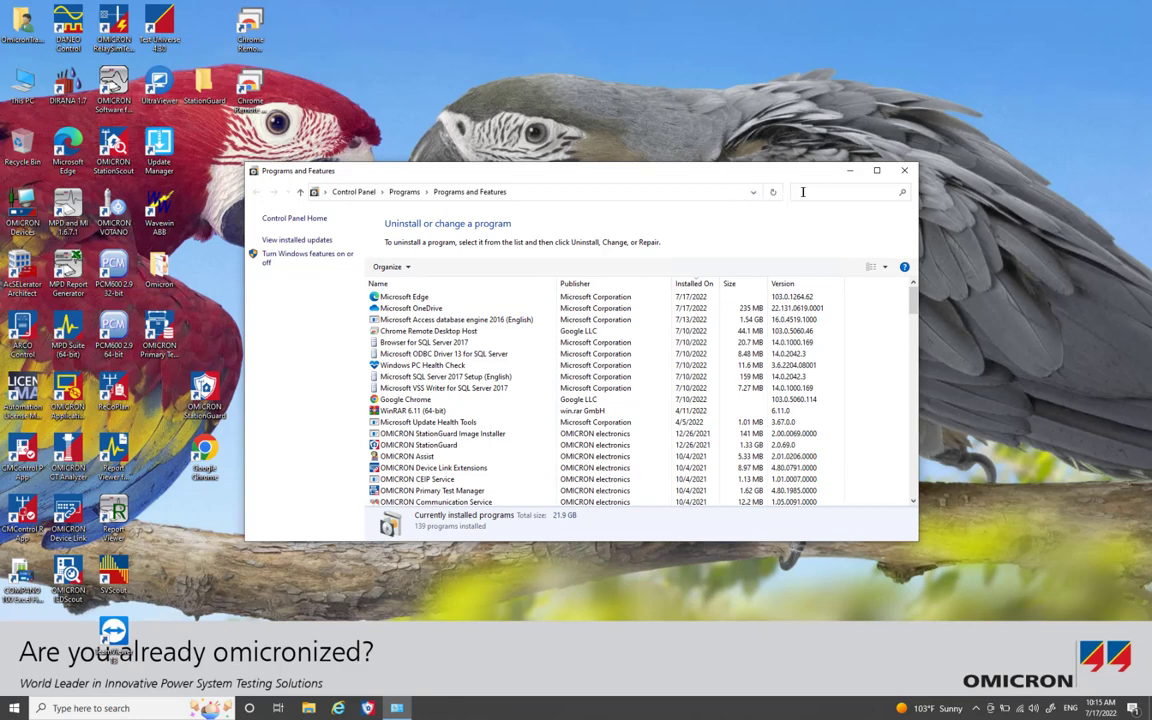
Maximize the window and filter Publisher to ABB, ABB Asea Brown Boveri Ltd. and ABB Oy, Medium Voltage Products.
click(876, 170)
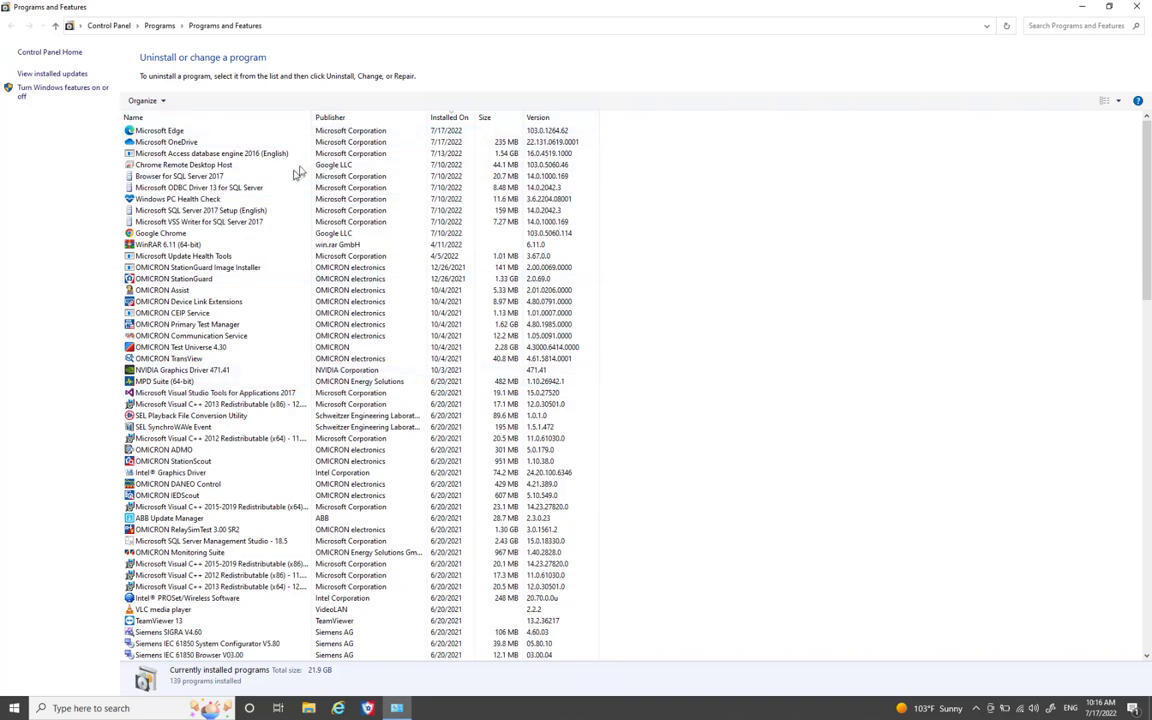
click(423, 118)
click(426, 132)
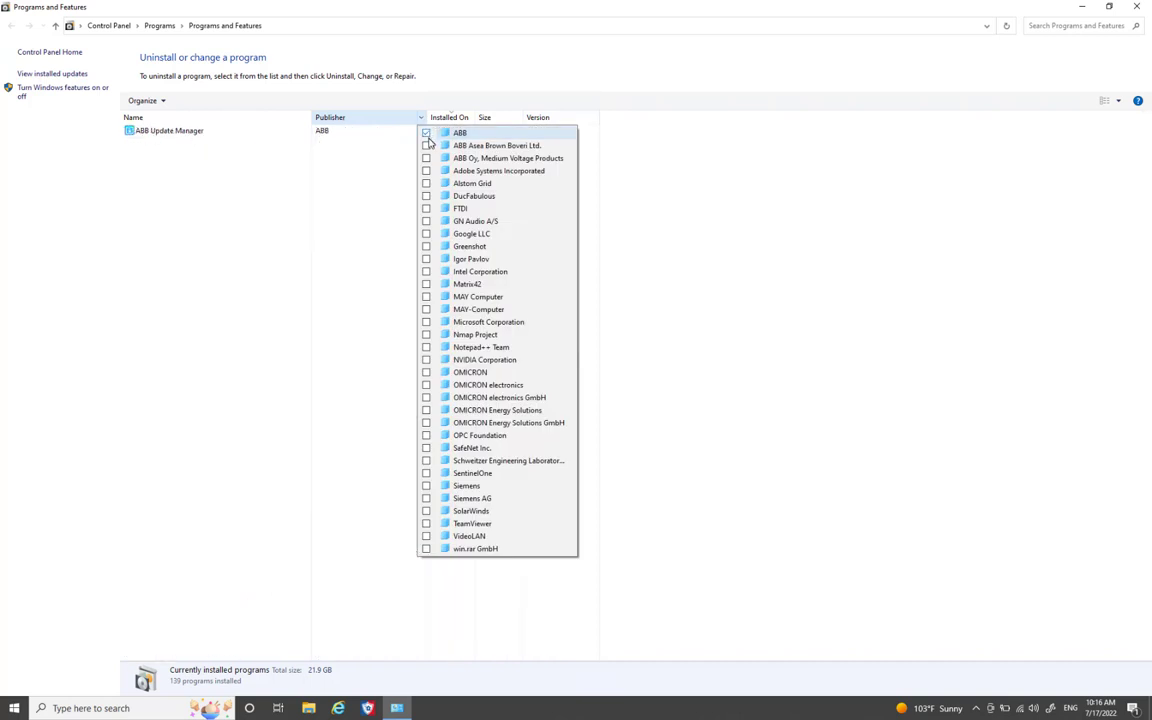
click(426, 145)
click(427, 158)
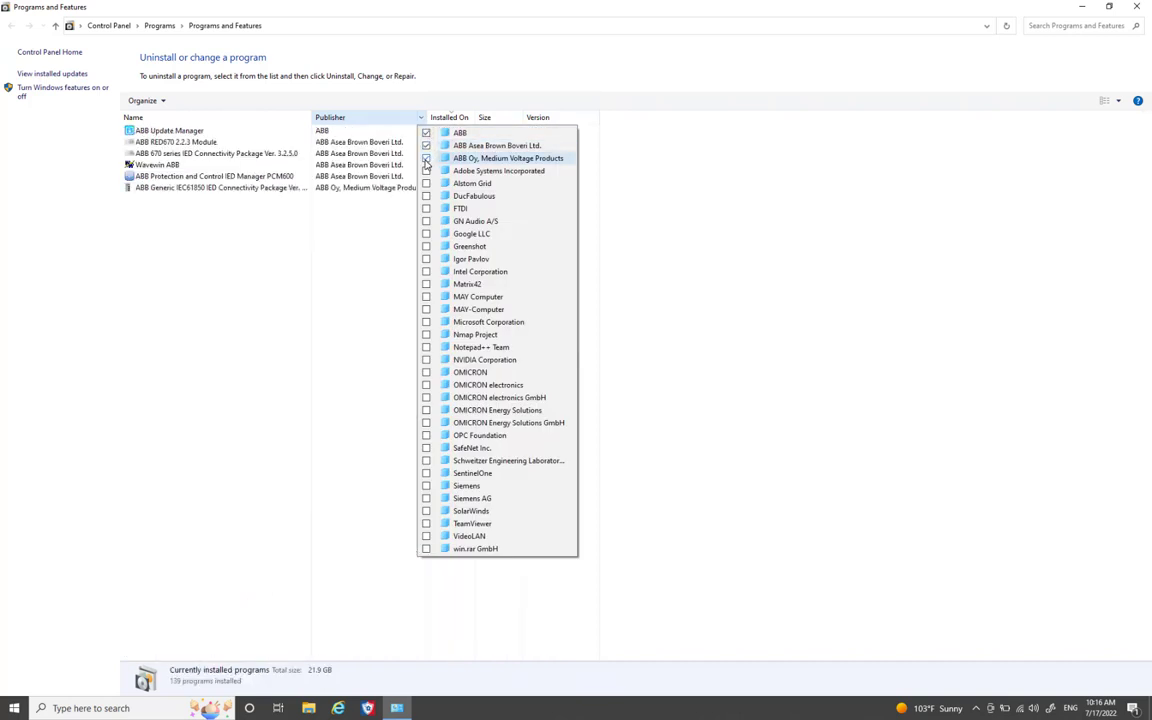
click(245, 257)
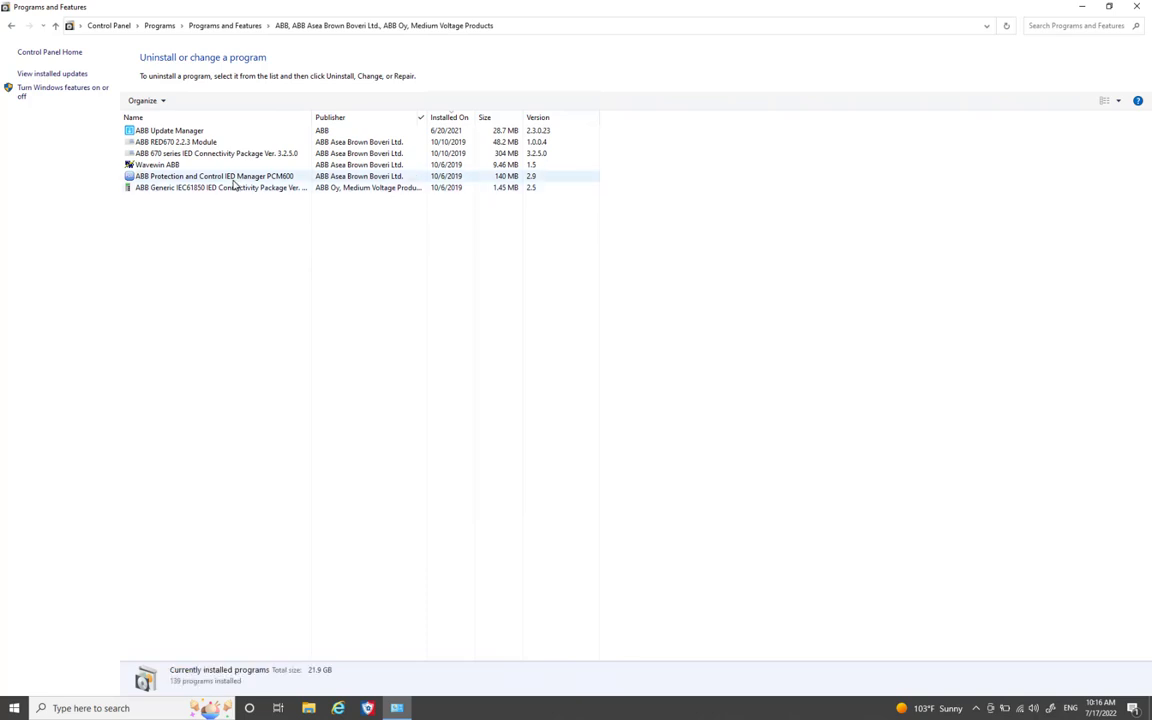
Choose Remove for ABB Protection and Control IED Manager PCM600 and advance to its SQL Server step.
click(216, 174)
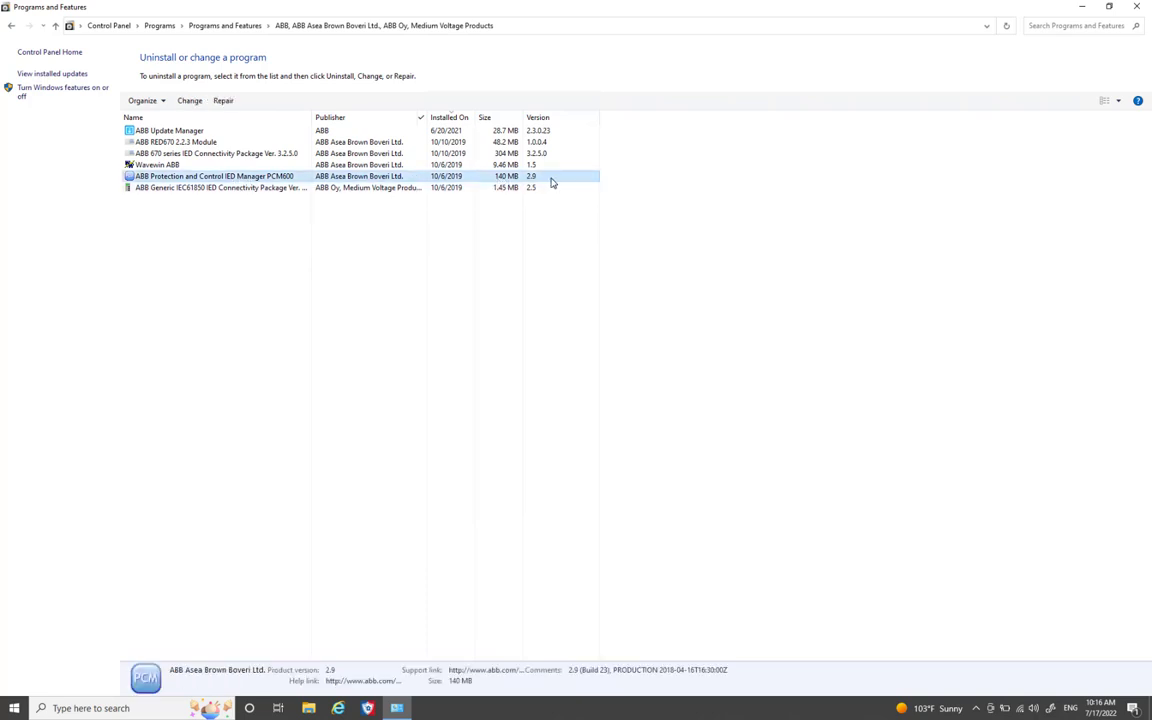
click(188, 104)
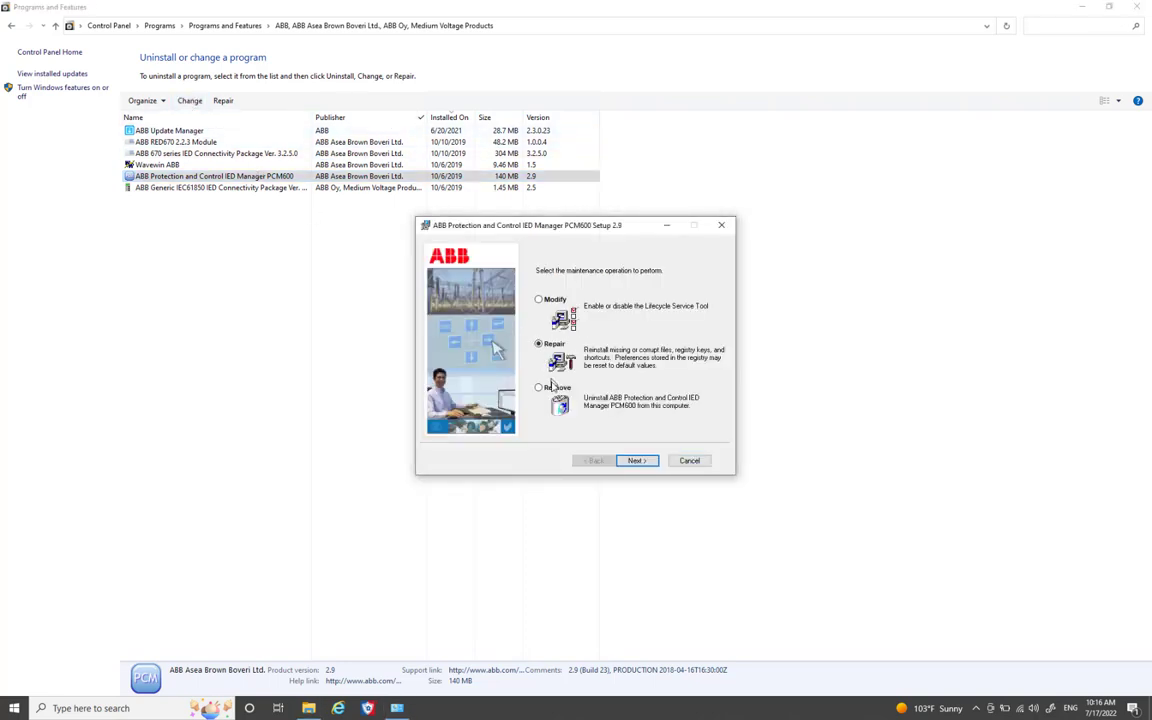
click(548, 391)
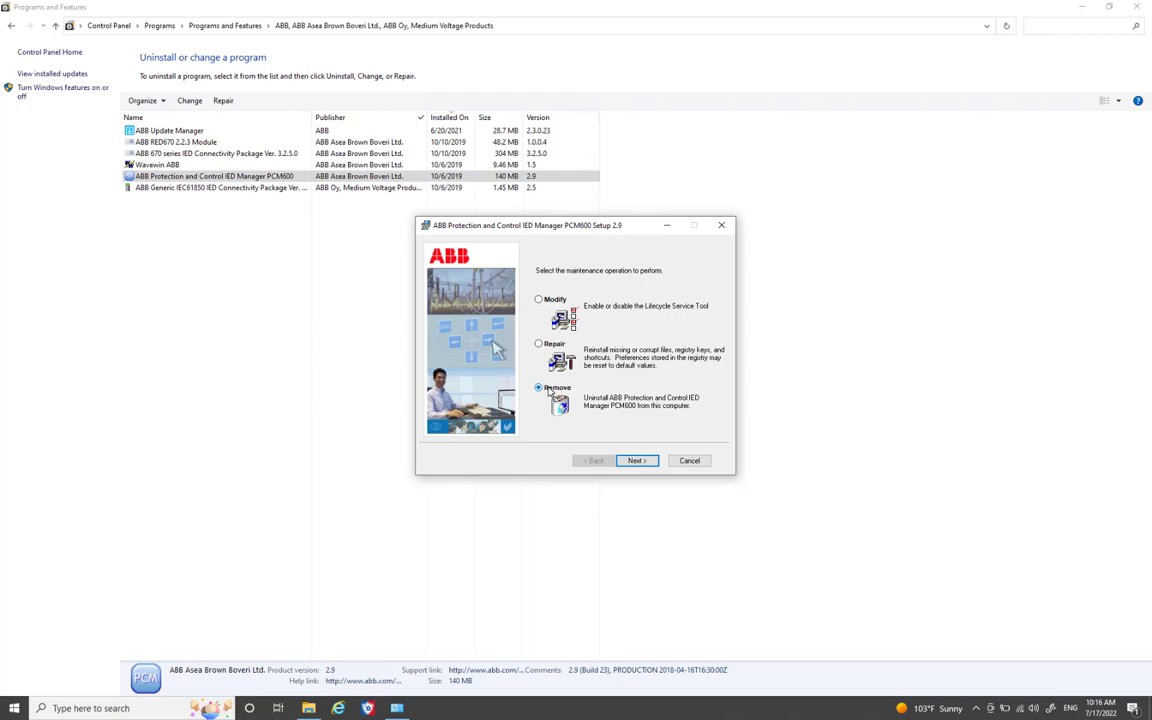
click(636, 461)
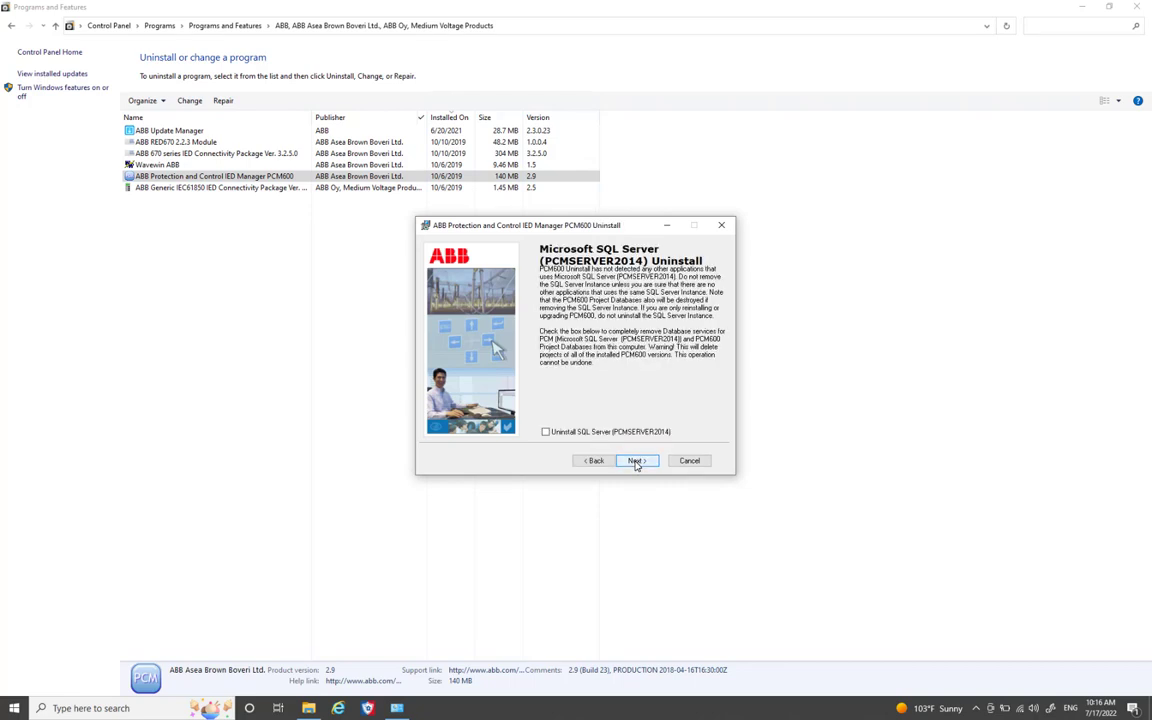
Tick Uninstall SQL Server (PCMSERVER2014) and start the PCM600 uninstall.
click(566, 435)
click(640, 462)
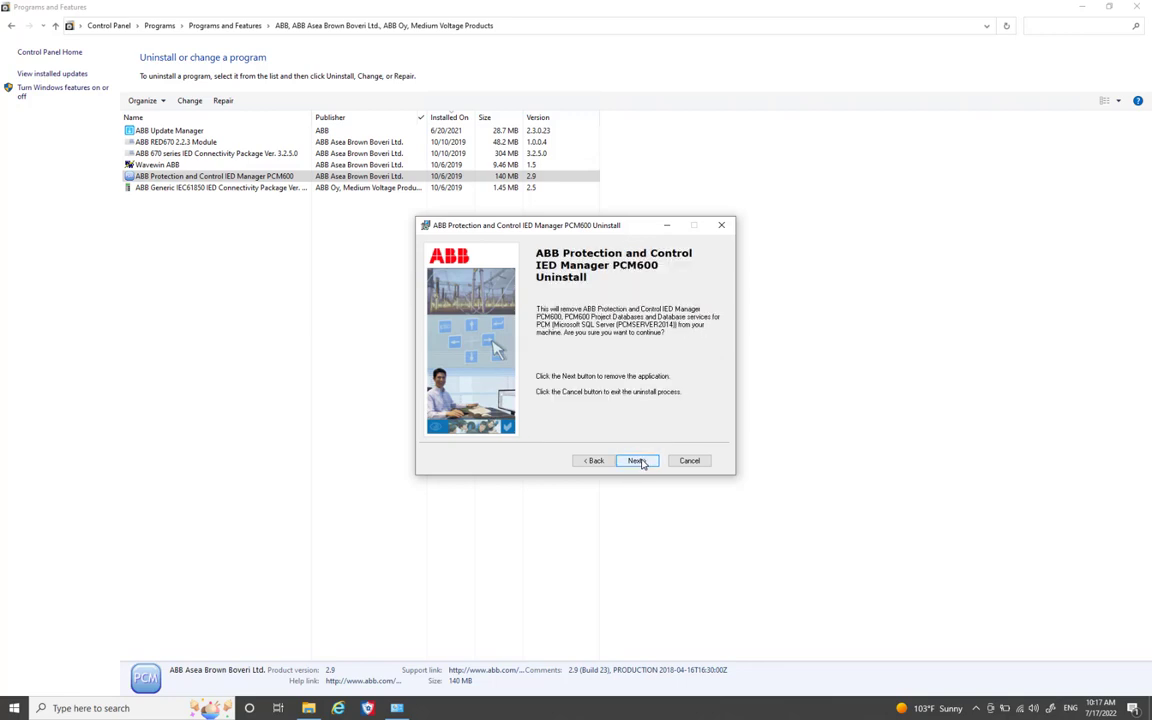
click(640, 462)
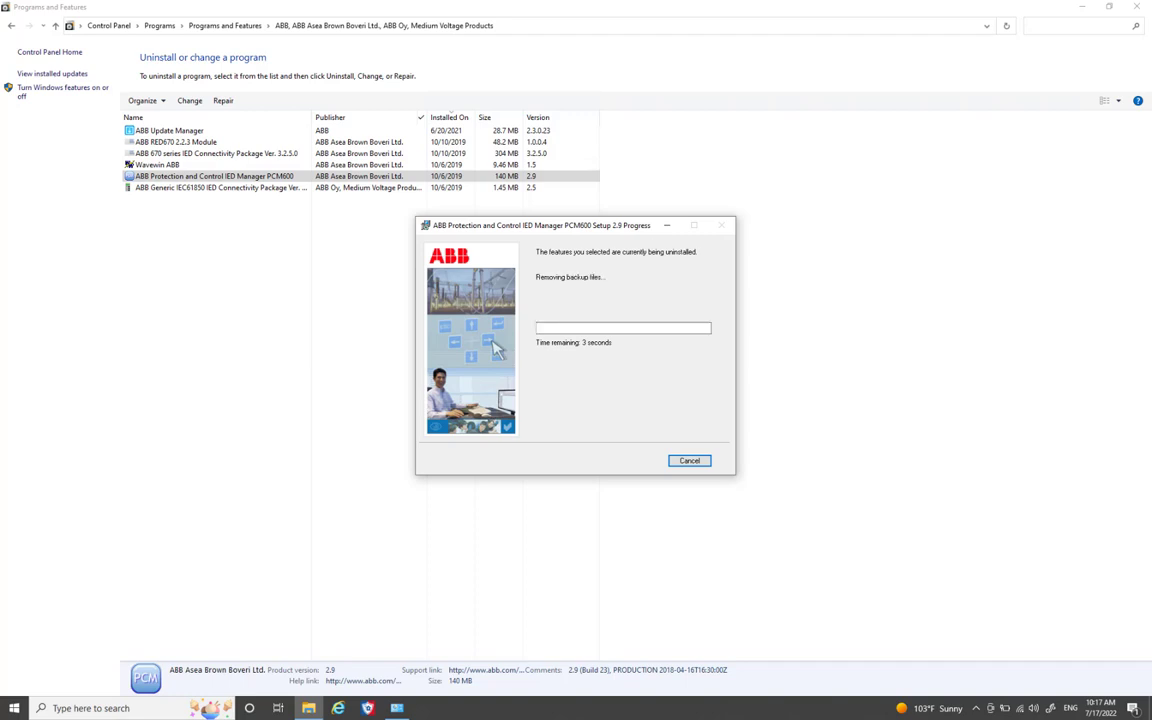
Finish PCM600 removal, then select the PCMSERVER2014 instance and Database Engine Services for SQL Server 2014 removal.
click(640, 460)
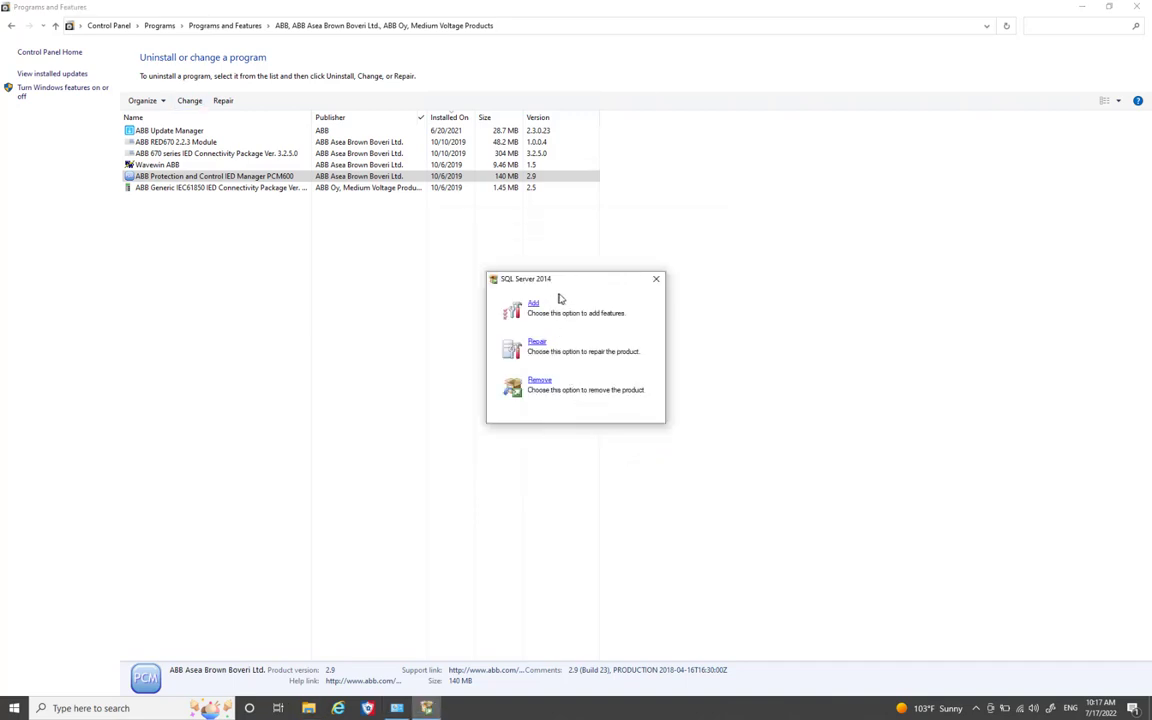
click(540, 383)
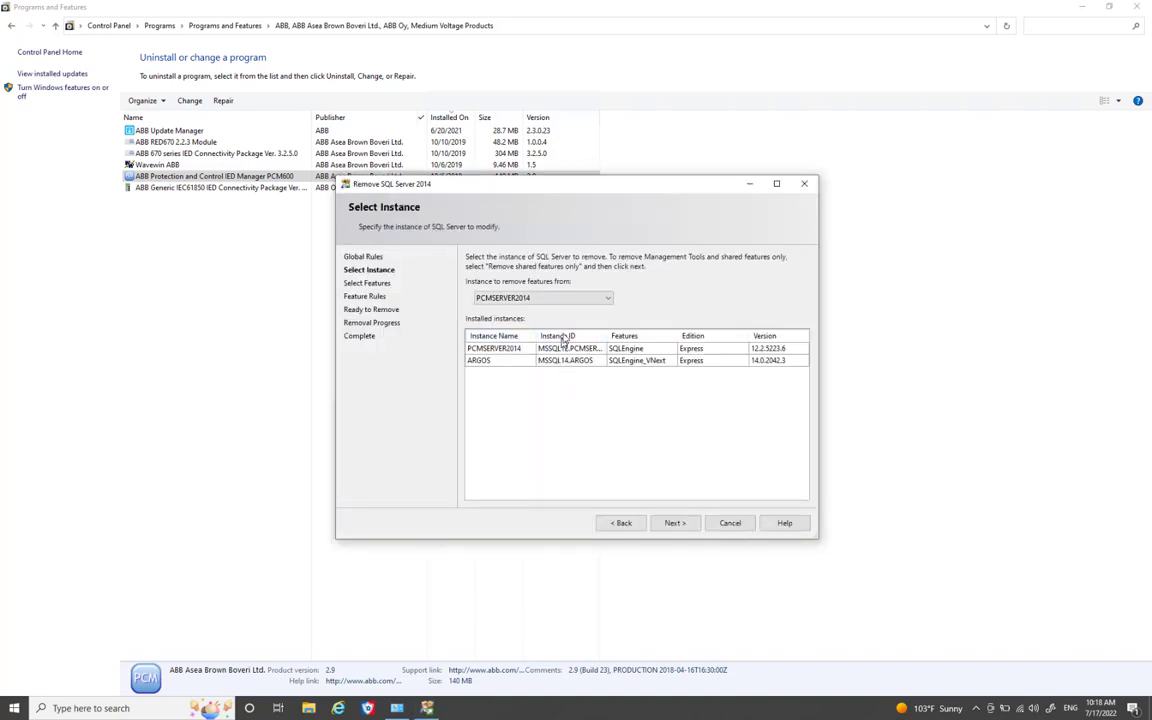
click(578, 299)
click(578, 302)
click(675, 523)
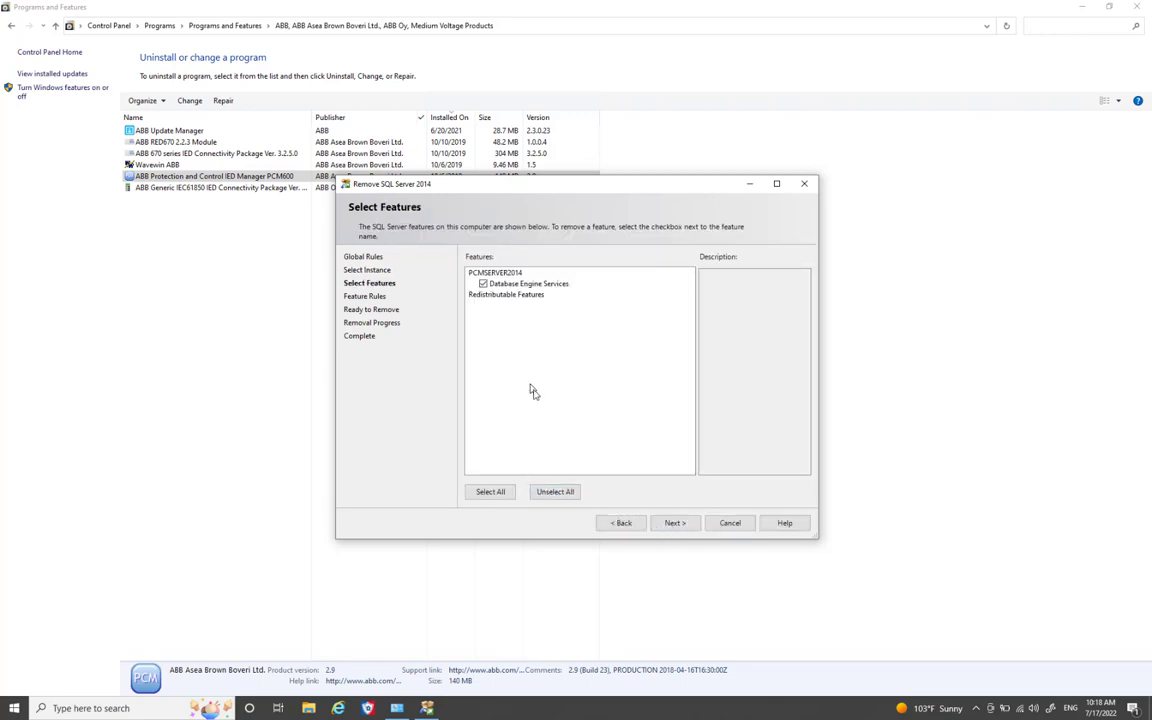
click(676, 524)
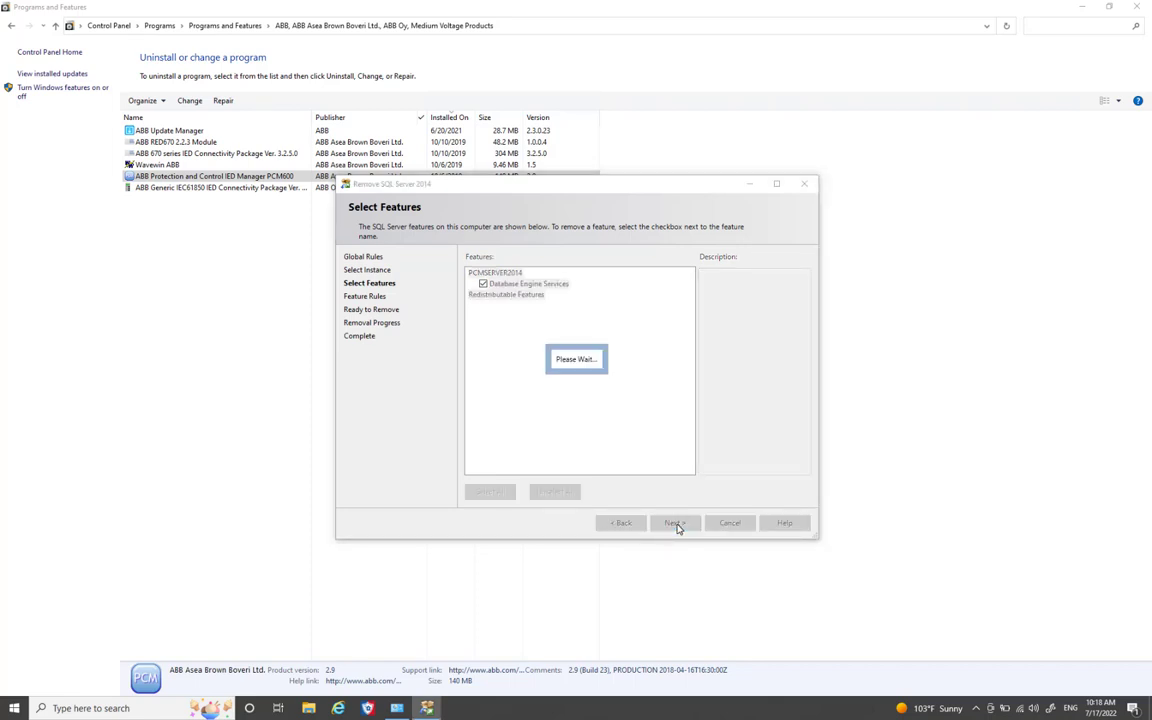
Run the removal until Database Engine Services and Setup Support Files report success.
click(676, 523)
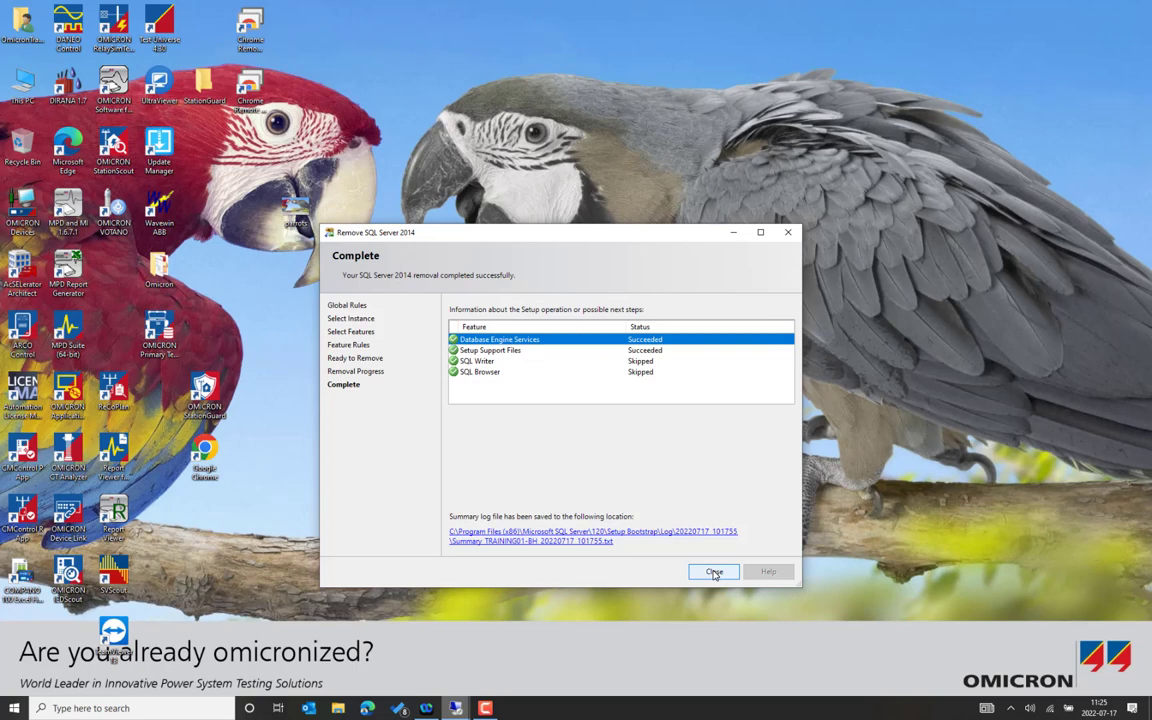
Close the completed Remove SQL Server 2014 wizard.
click(714, 572)
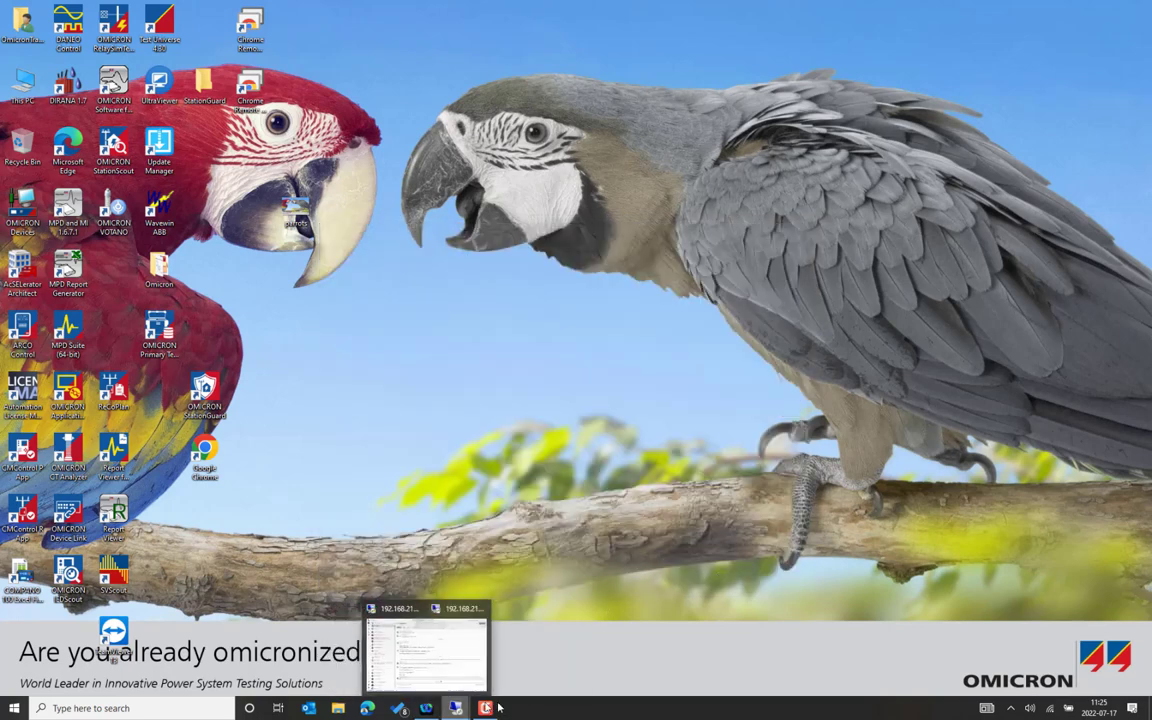
mouse_move(485, 708)
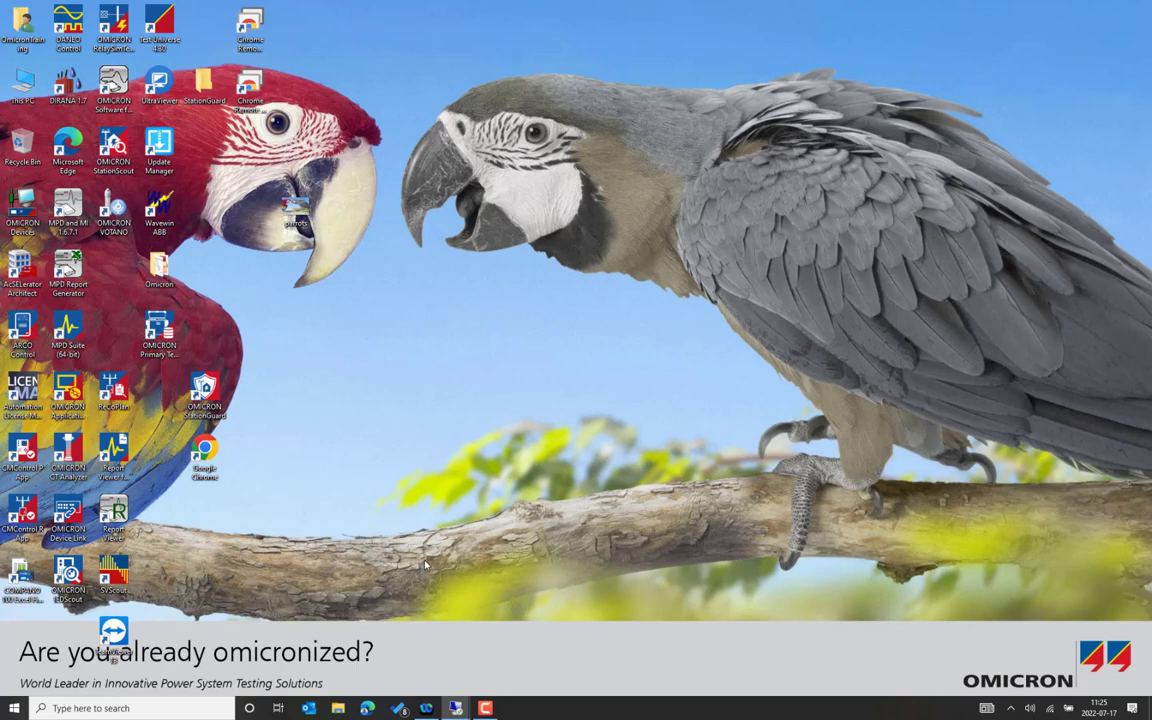
Run appwiz.cpl again and return to the local Programs and Features window with its six ABB entries.
key(super)
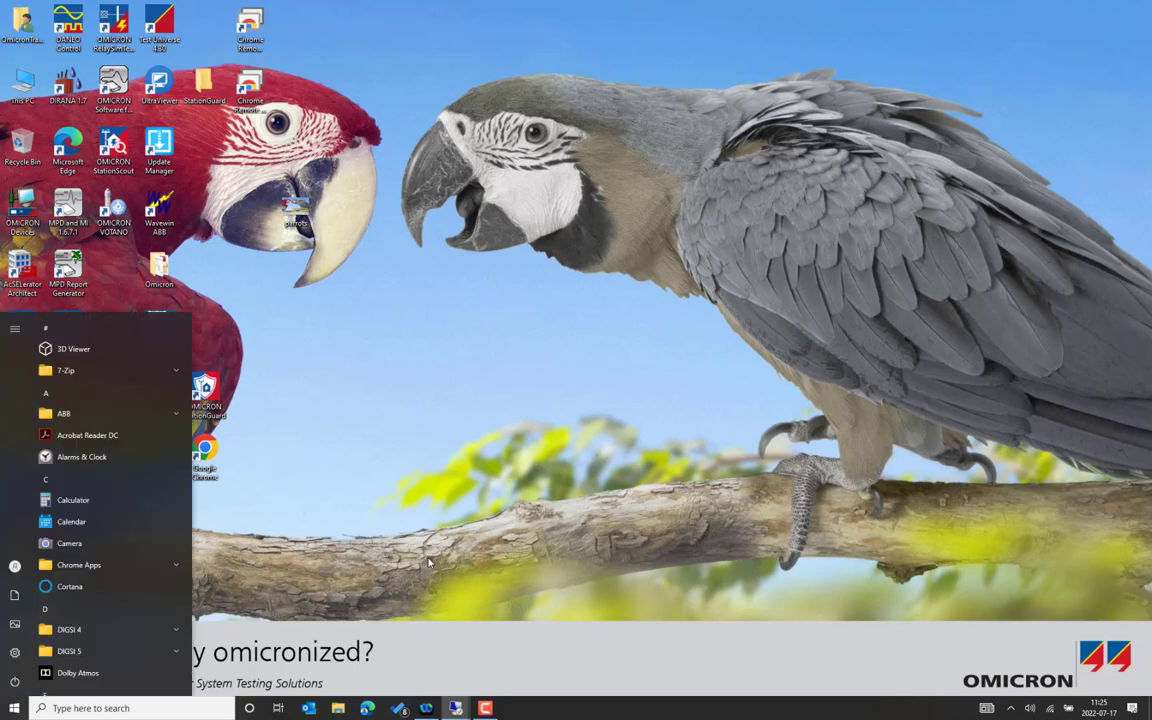
key(super+r)
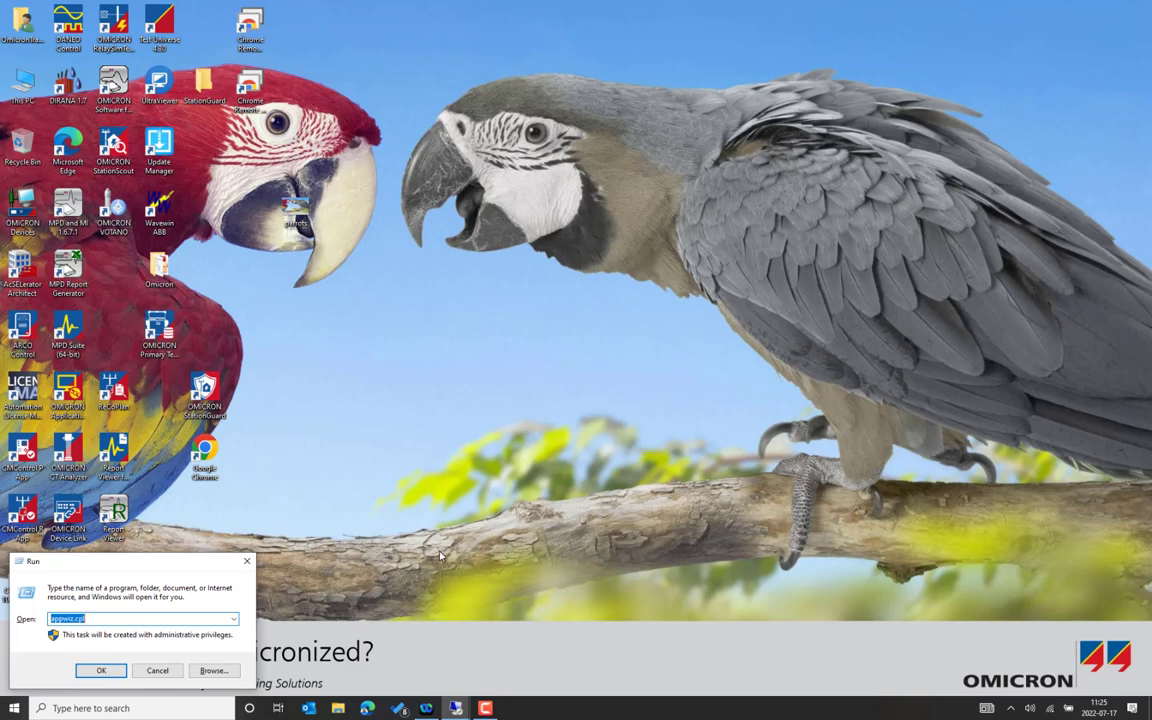
click(478, 453)
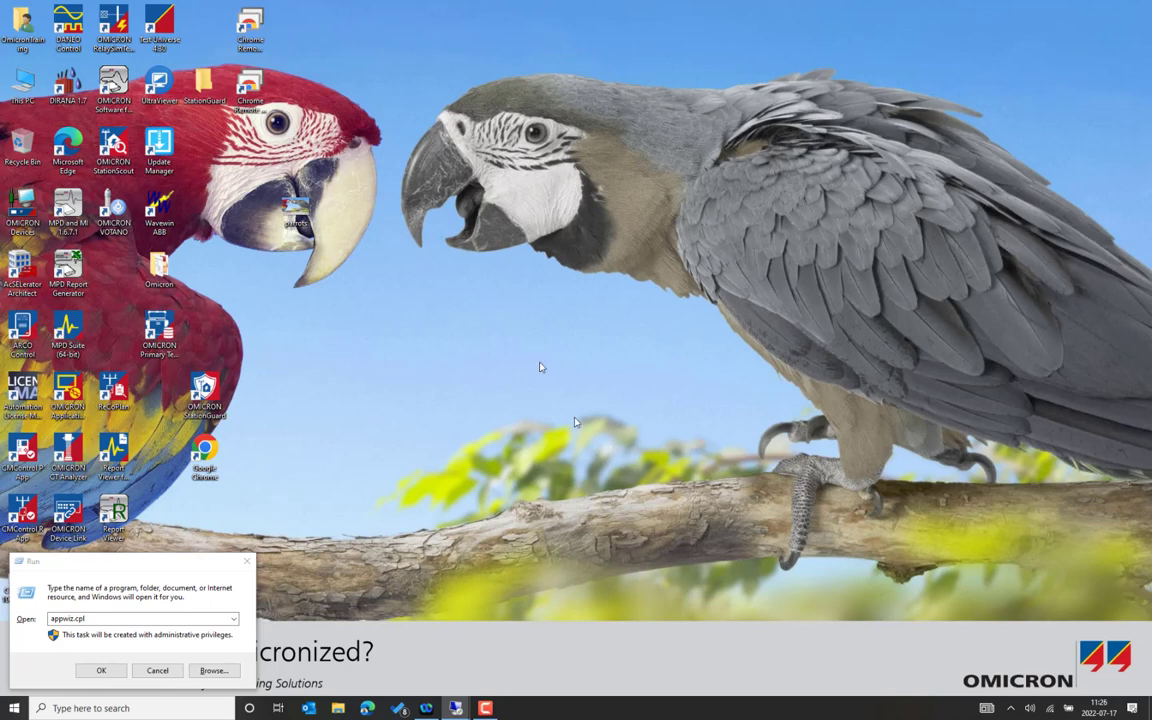
mouse_move(642, 6)
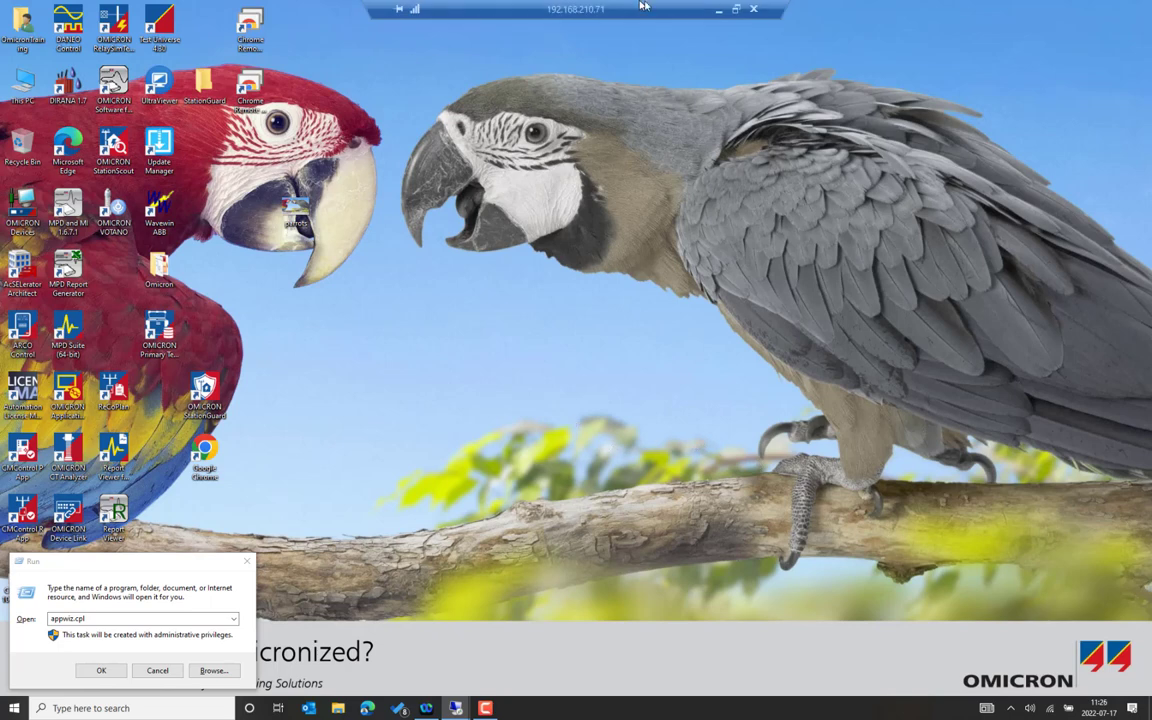
click(718, 9)
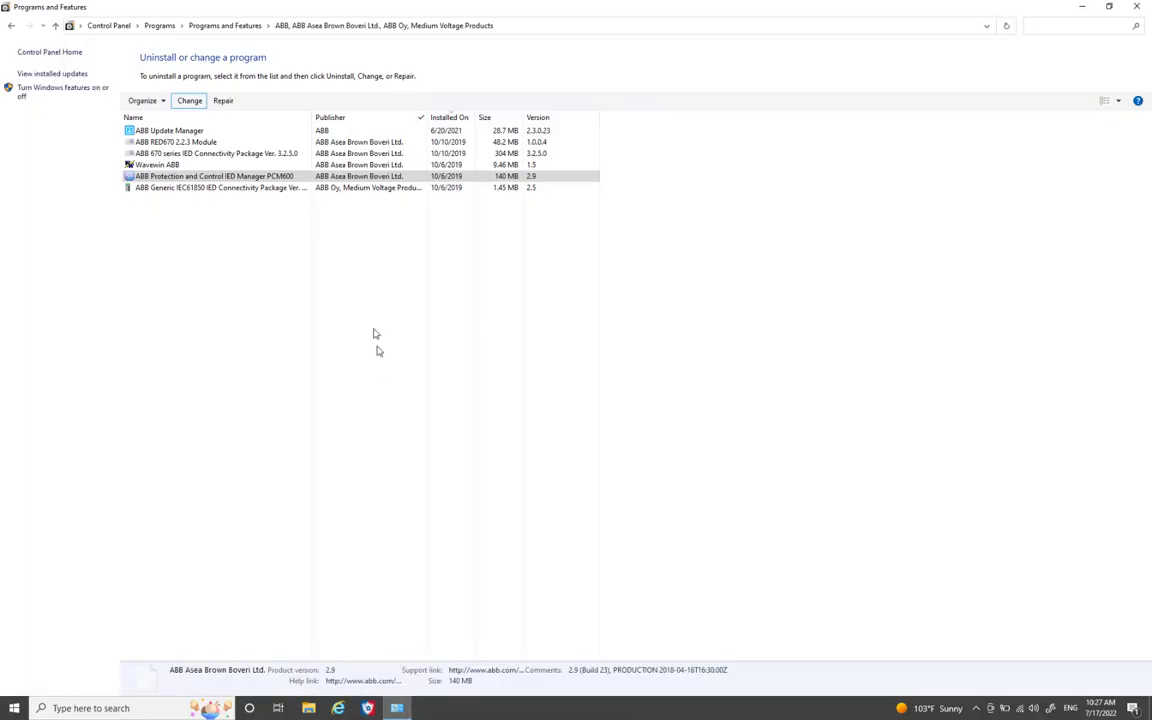
Refresh the list so PCM600 disappears, then uninstall Wavewin ABB 1.5.
right_click(234, 217)
click(268, 262)
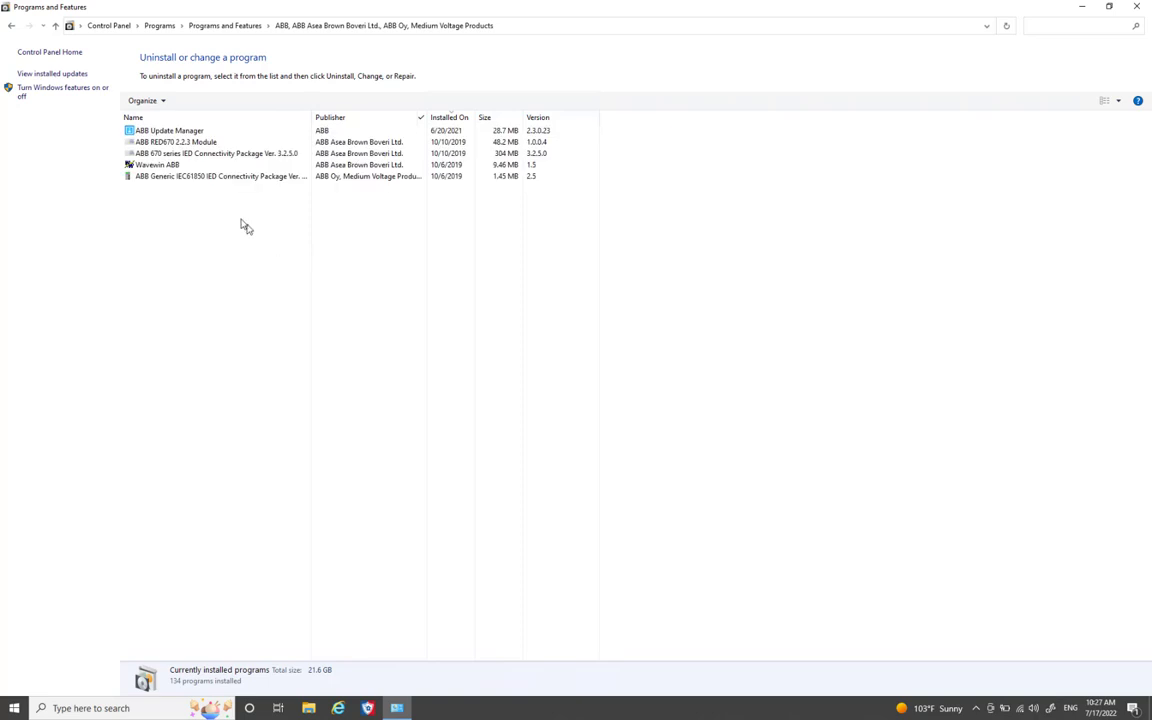
click(243, 166)
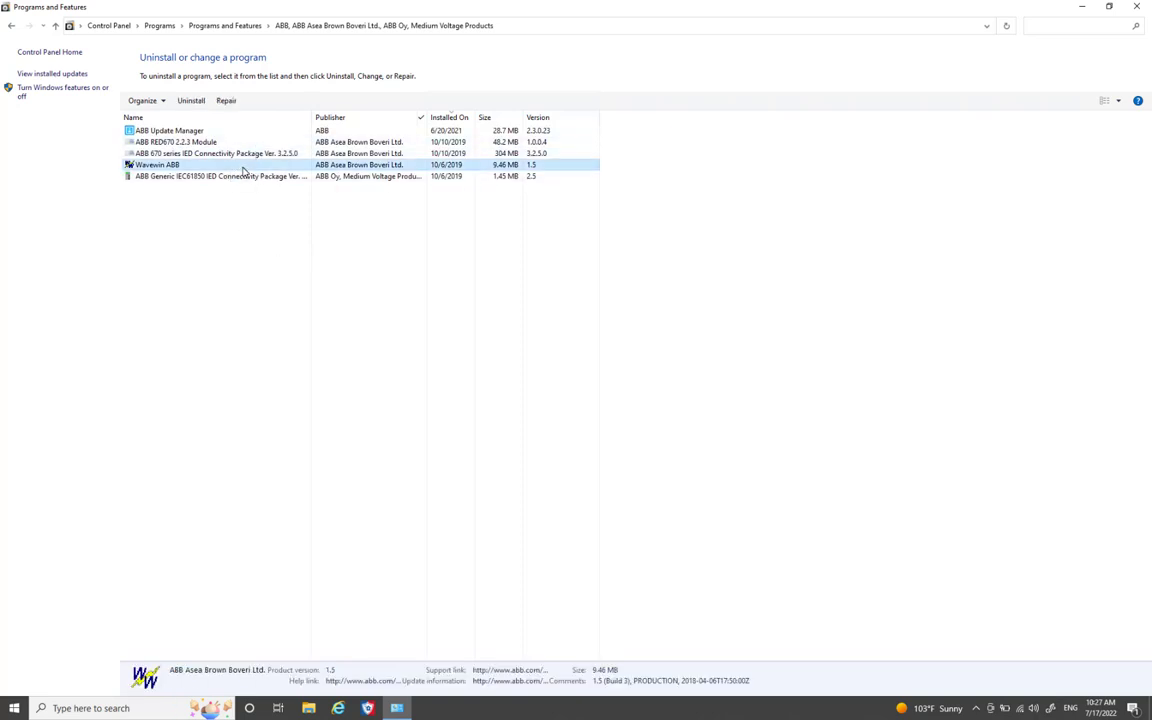
click(192, 102)
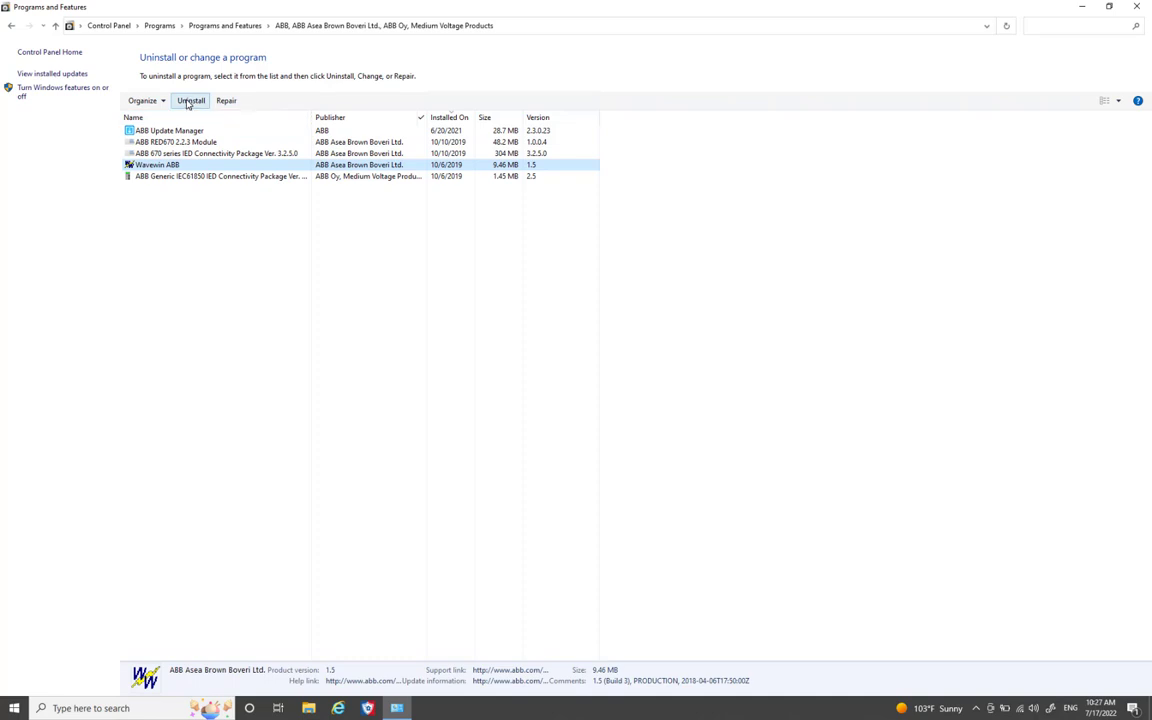
click(630, 352)
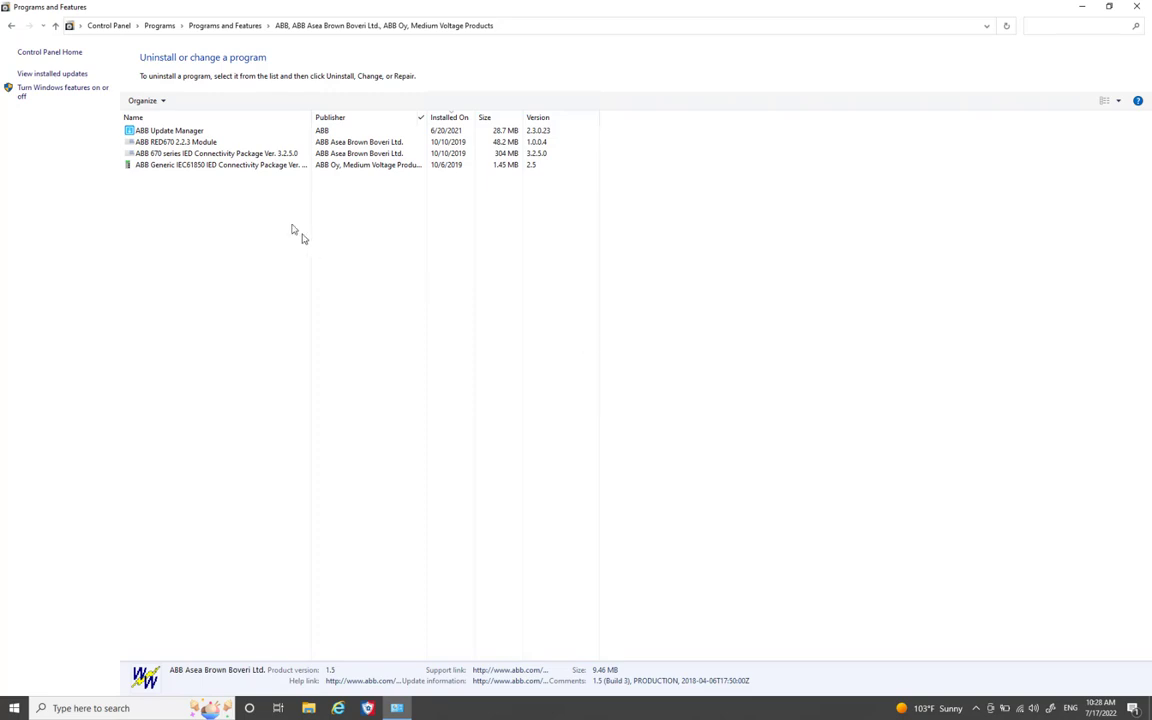
Uninstall ABB Update Manager 2.3.0.23 and close its success notice.
click(226, 132)
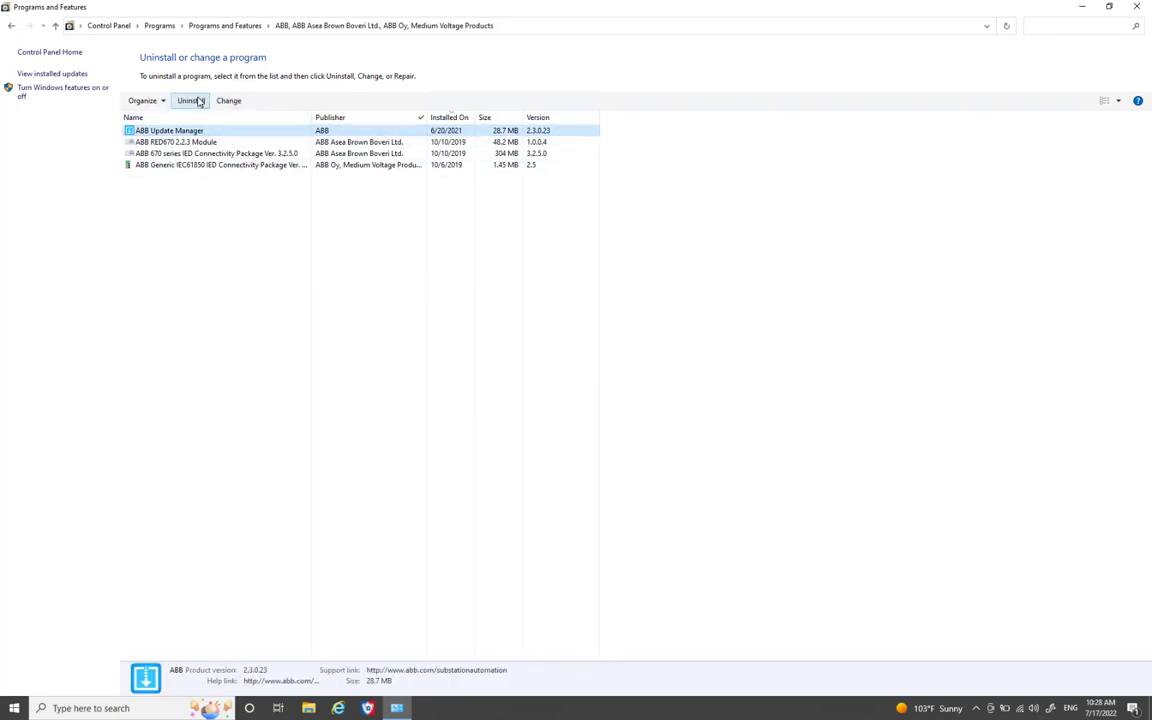
click(193, 100)
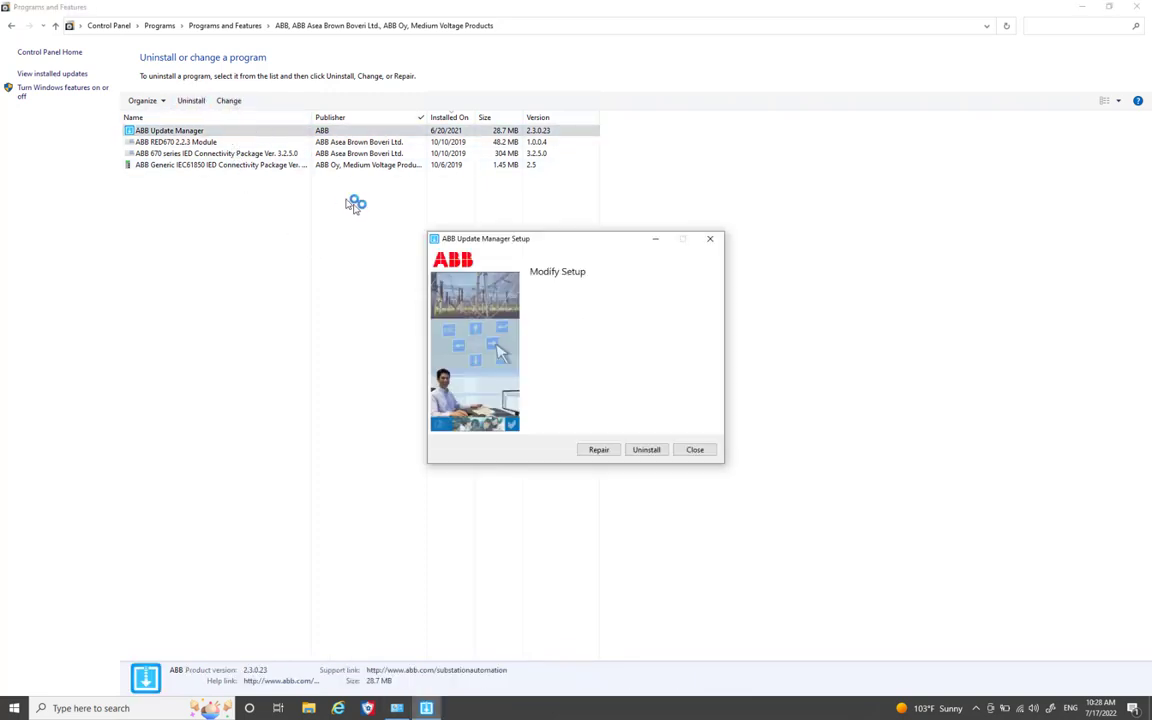
click(646, 449)
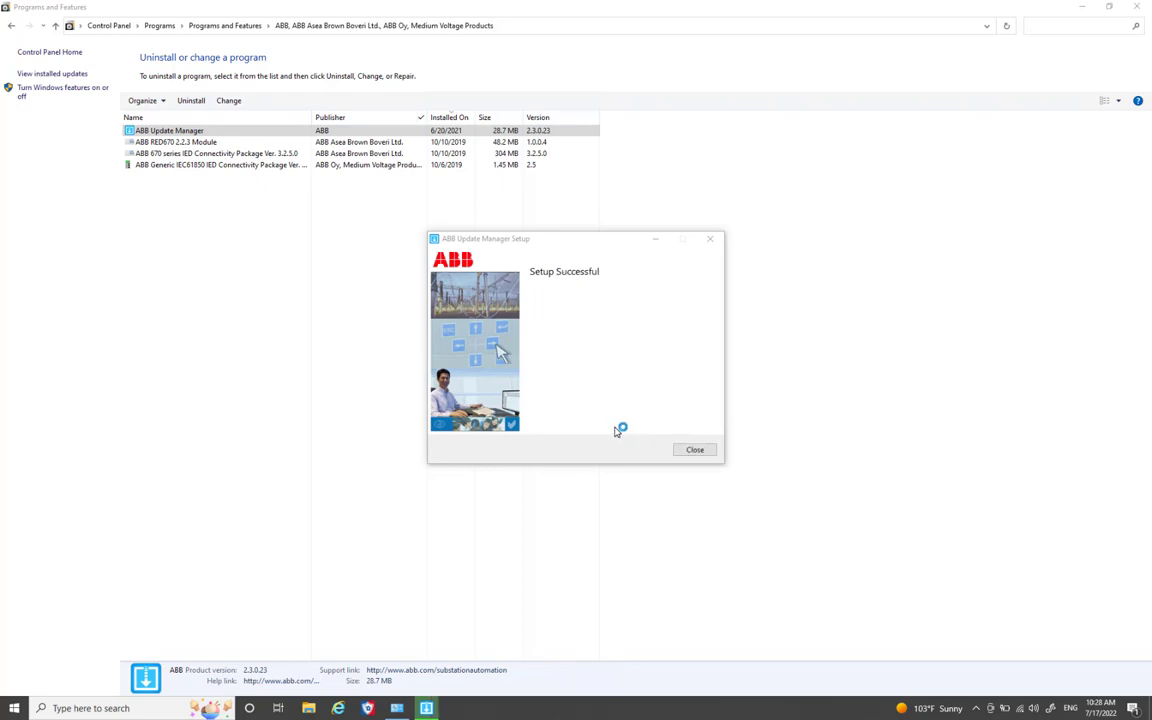
click(693, 451)
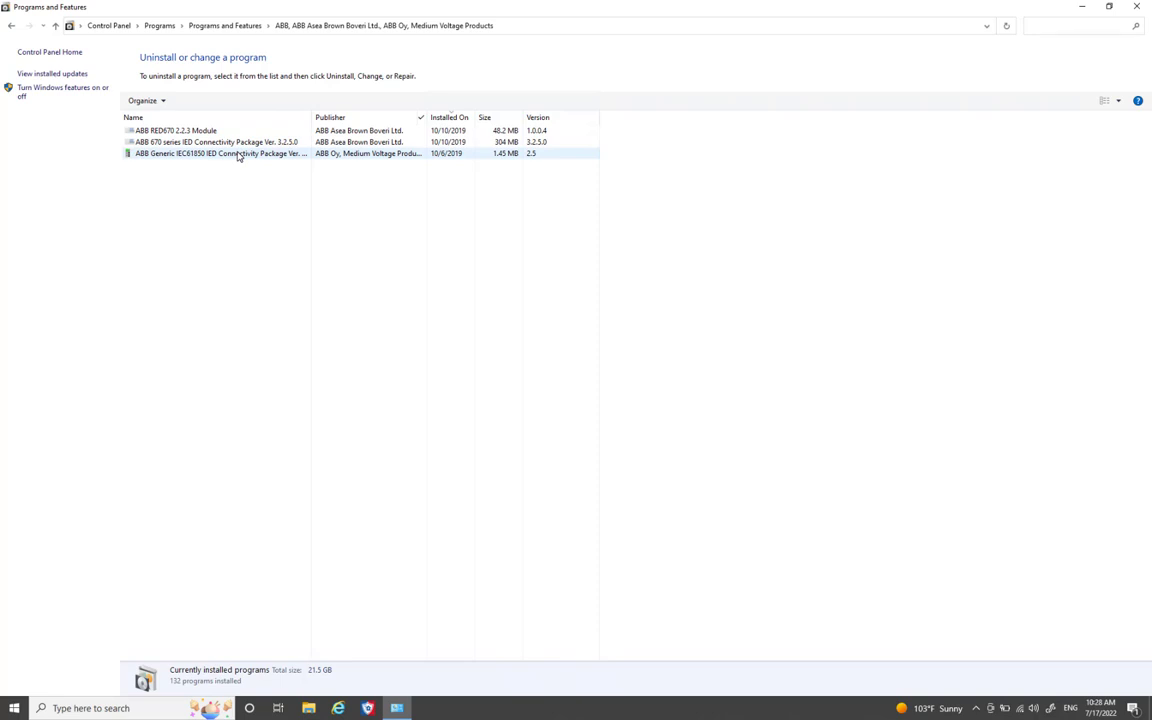
Uninstall ABB Generic IEC61850 IED Connectivity Package Ver. 2.5 and confirm the removal.
click(238, 155)
click(199, 101)
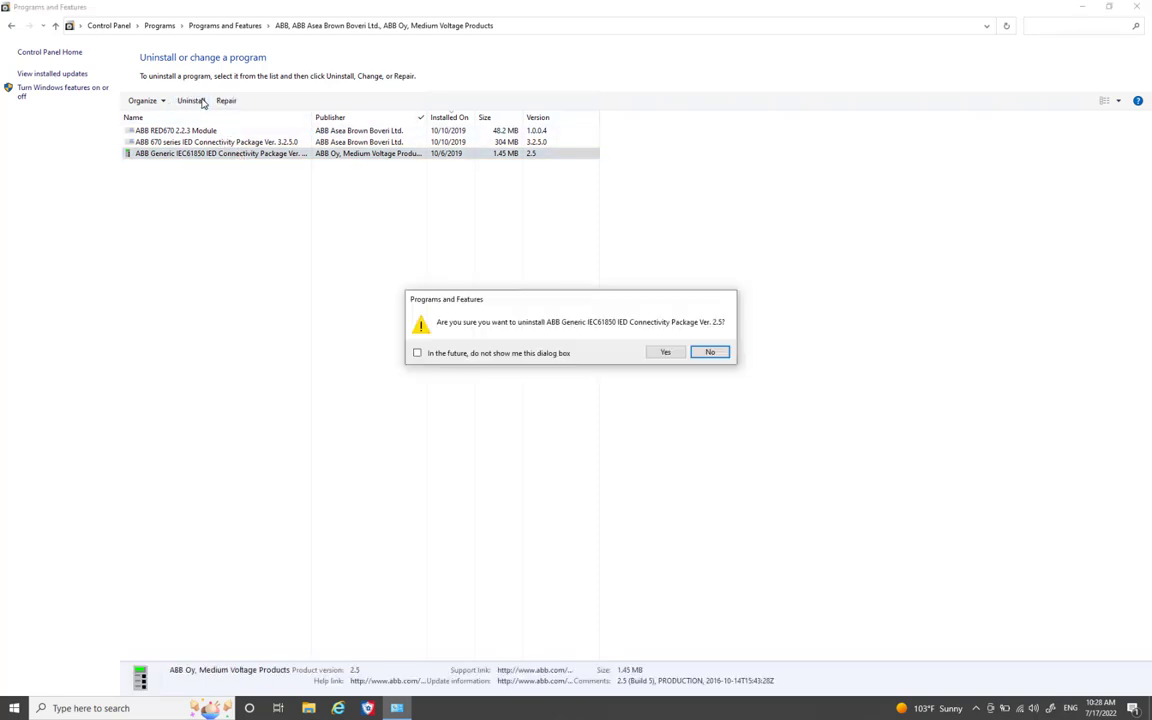
click(665, 352)
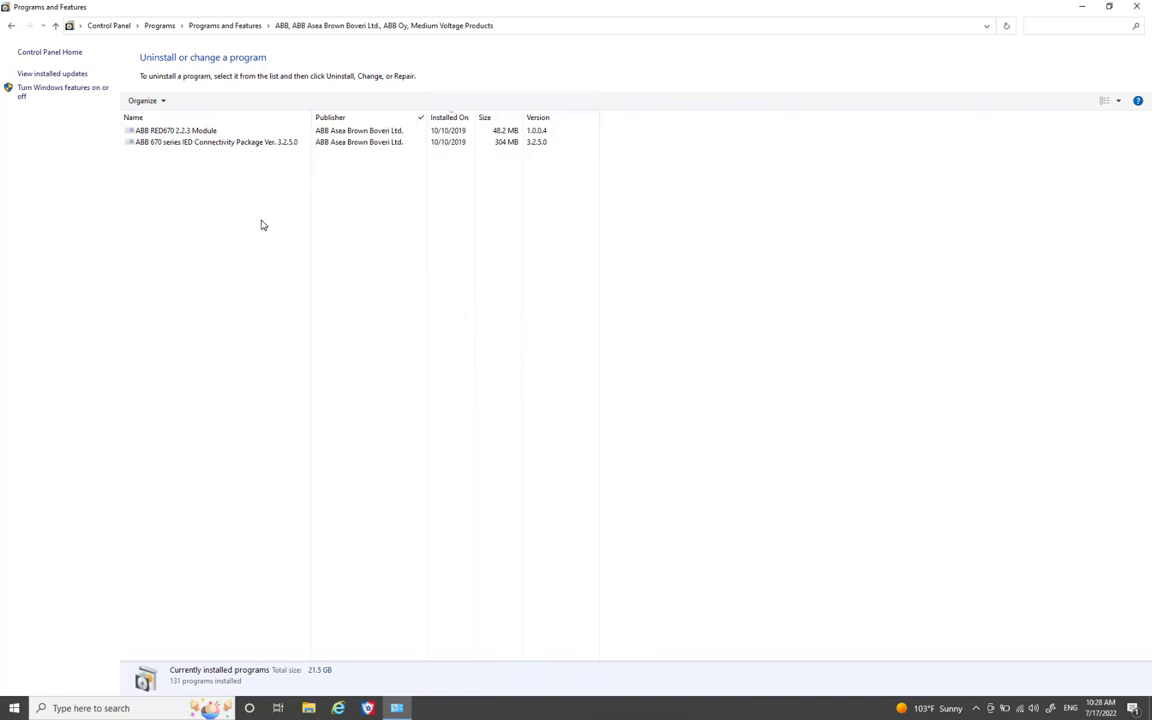
click(255, 145)
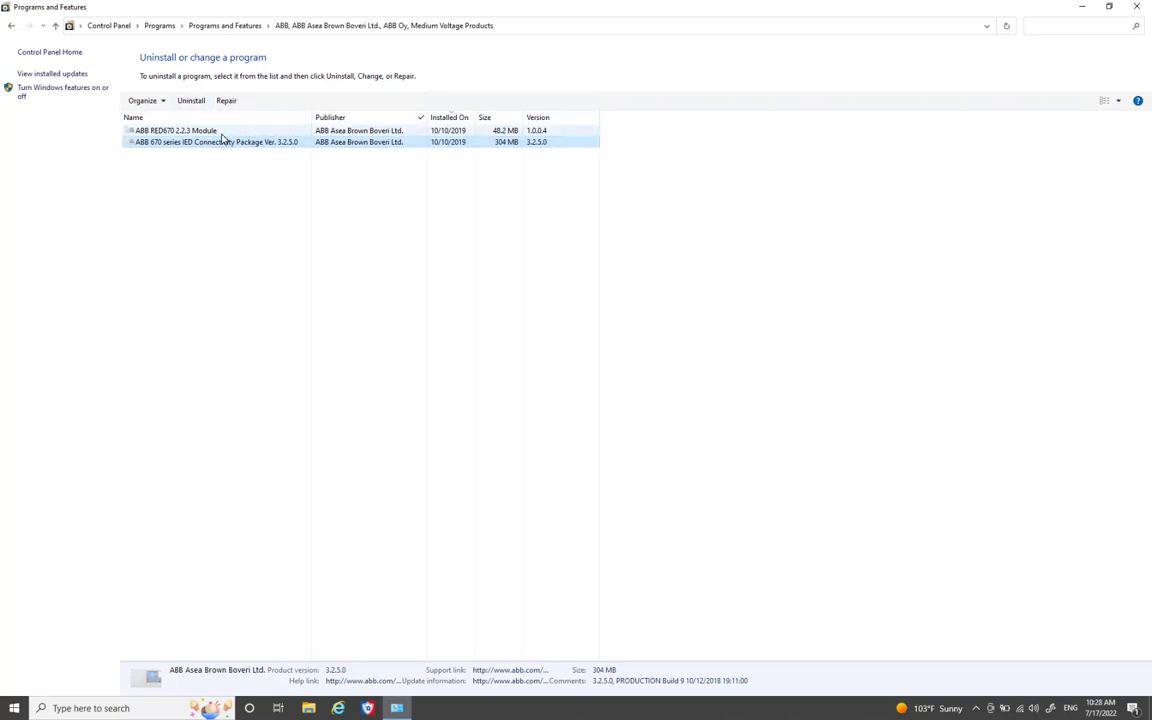
click(1006, 25)
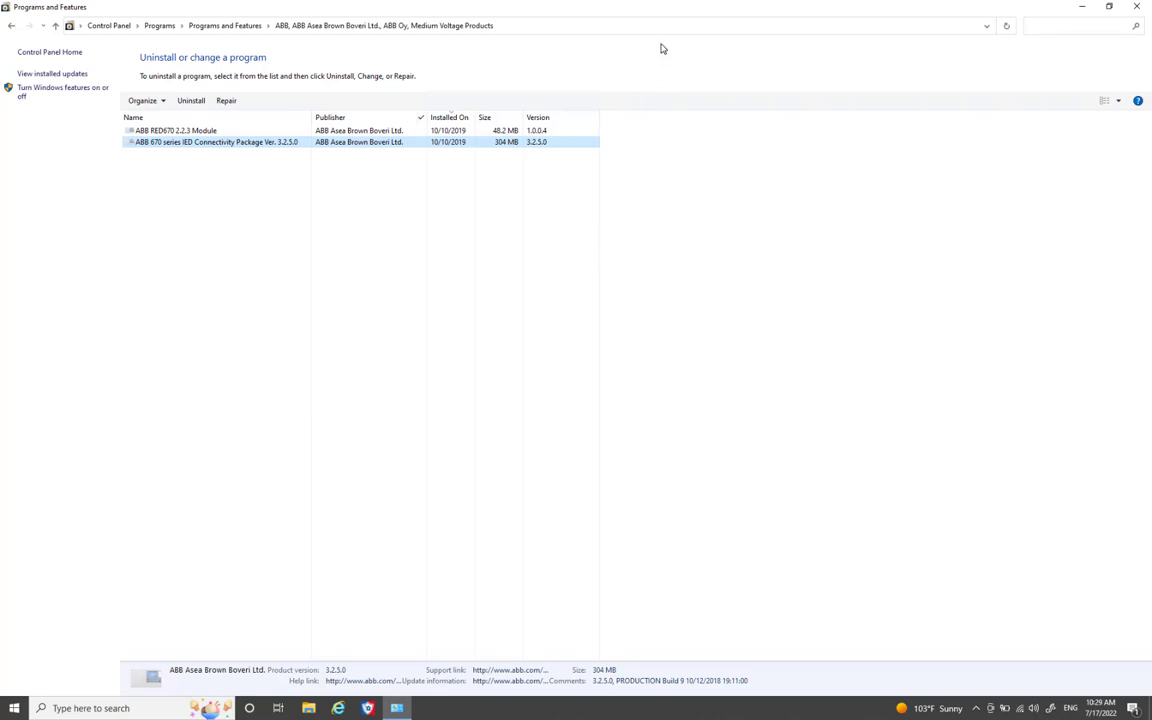
mouse_move(910, 3)
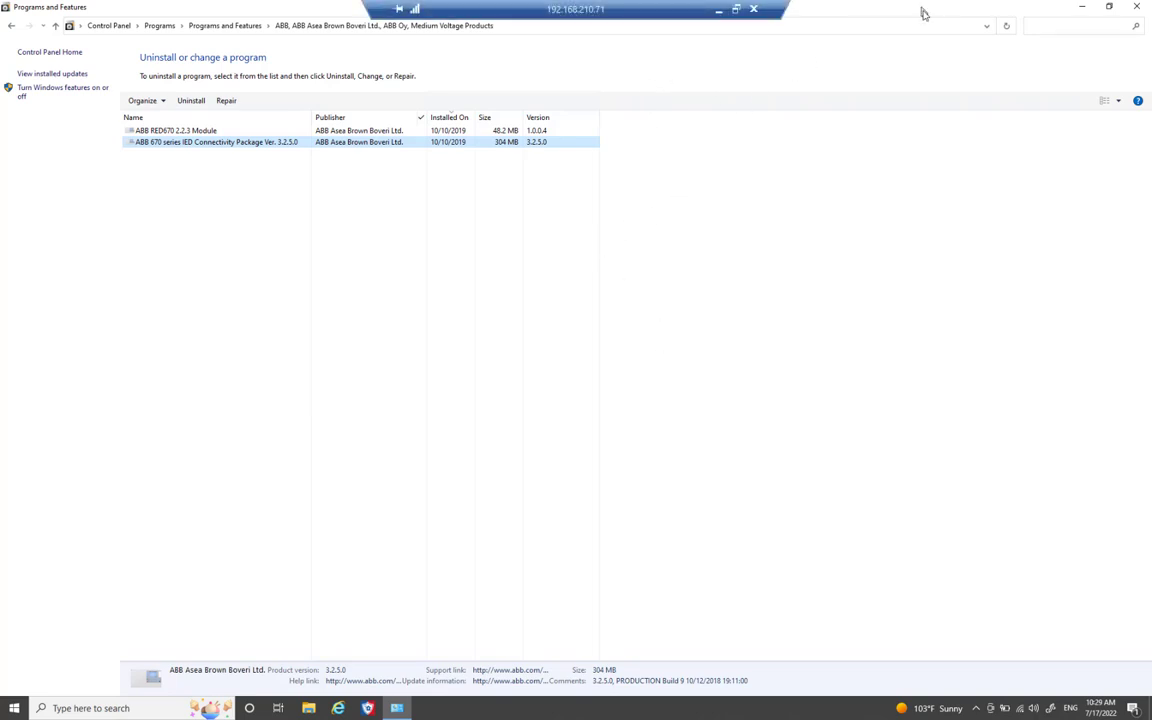